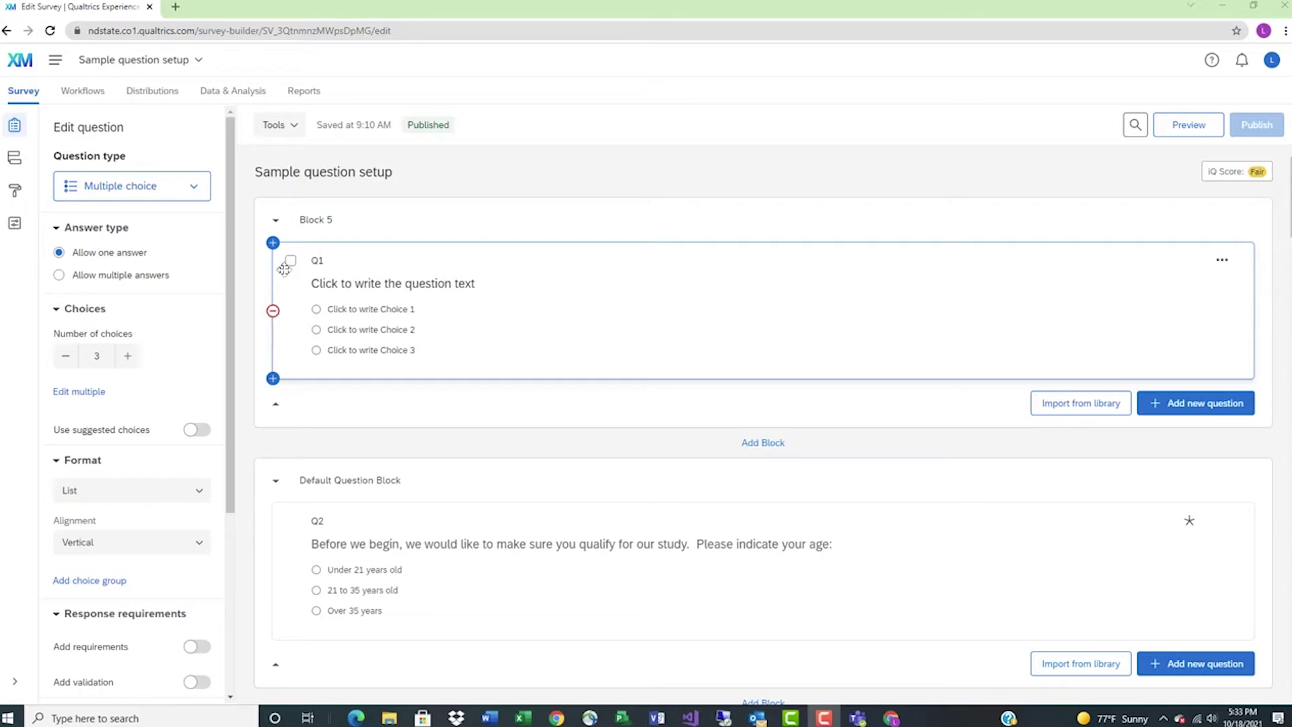
# Step: Make Q1 in Block 5 a Text/Graphic question and start editing its empty text
pyautogui.click(168, 196)
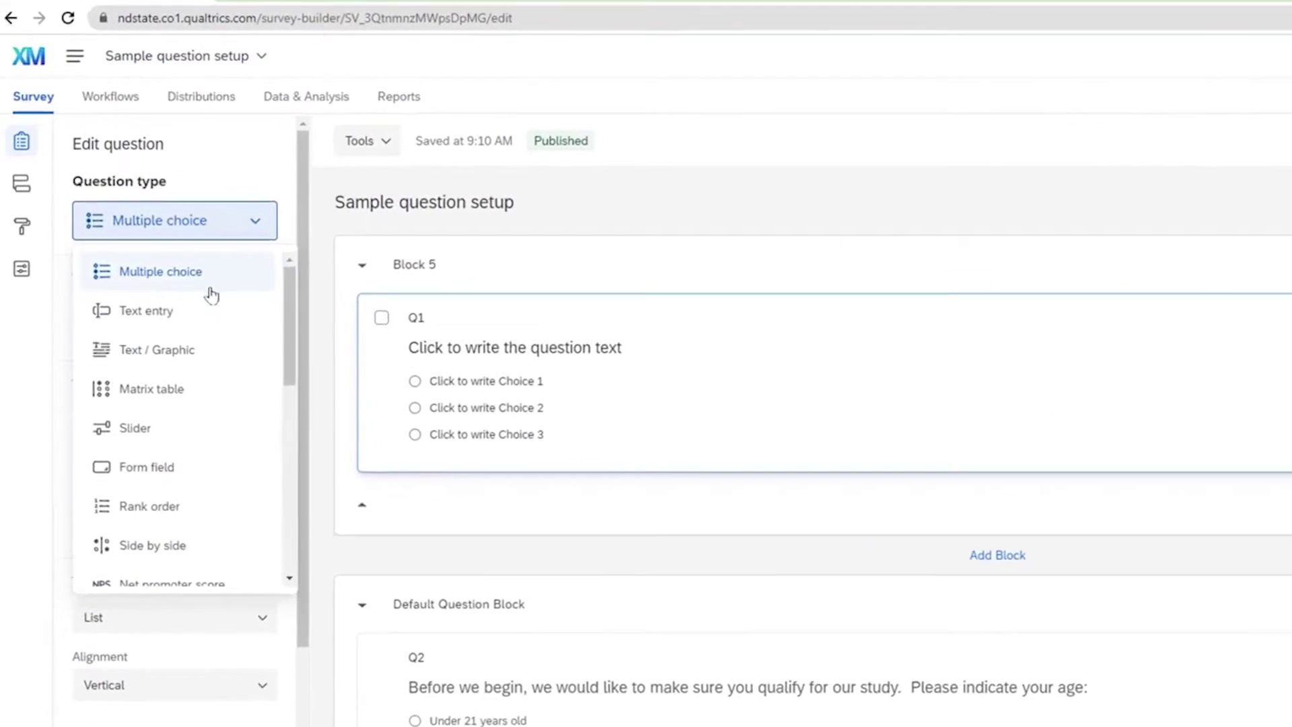
pyautogui.moveTo(157, 350)
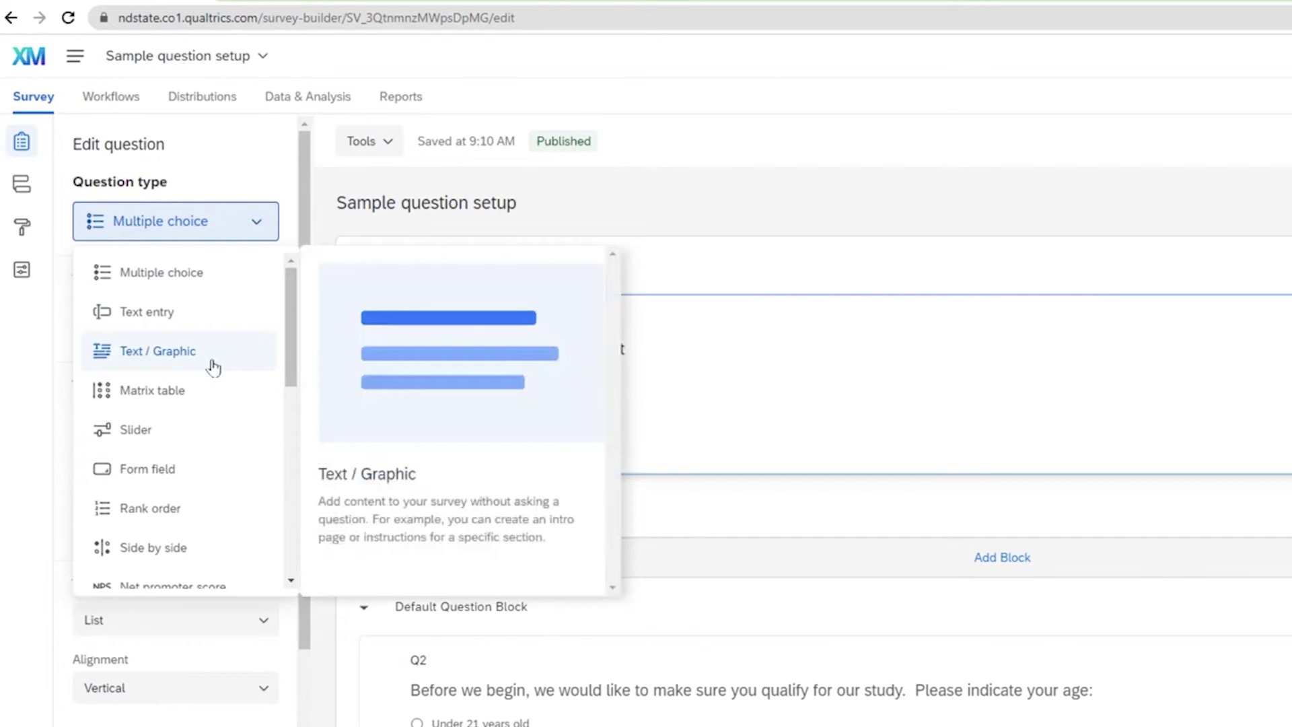
pyautogui.click(213, 364)
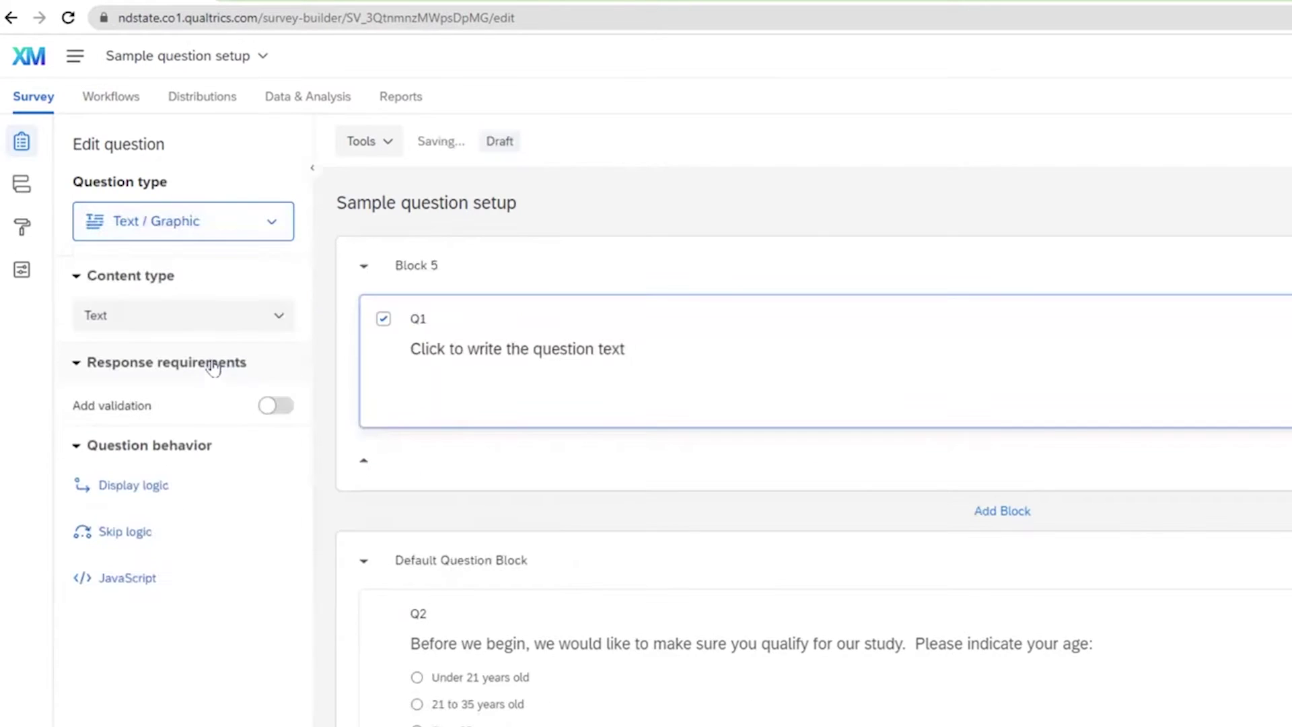
pyautogui.click(540, 354)
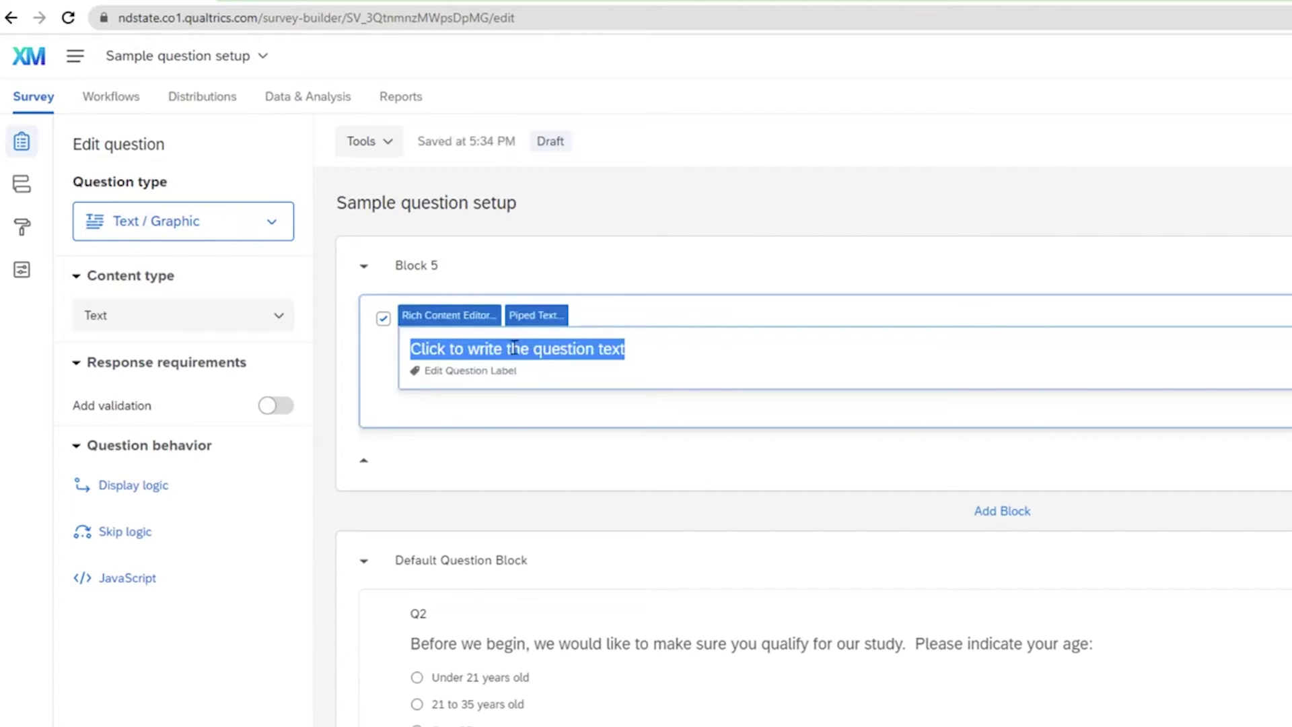
# Step: Paste the NDSU consent form over Q1's placeholder text in the rich content editor
pyautogui.click(448, 319)
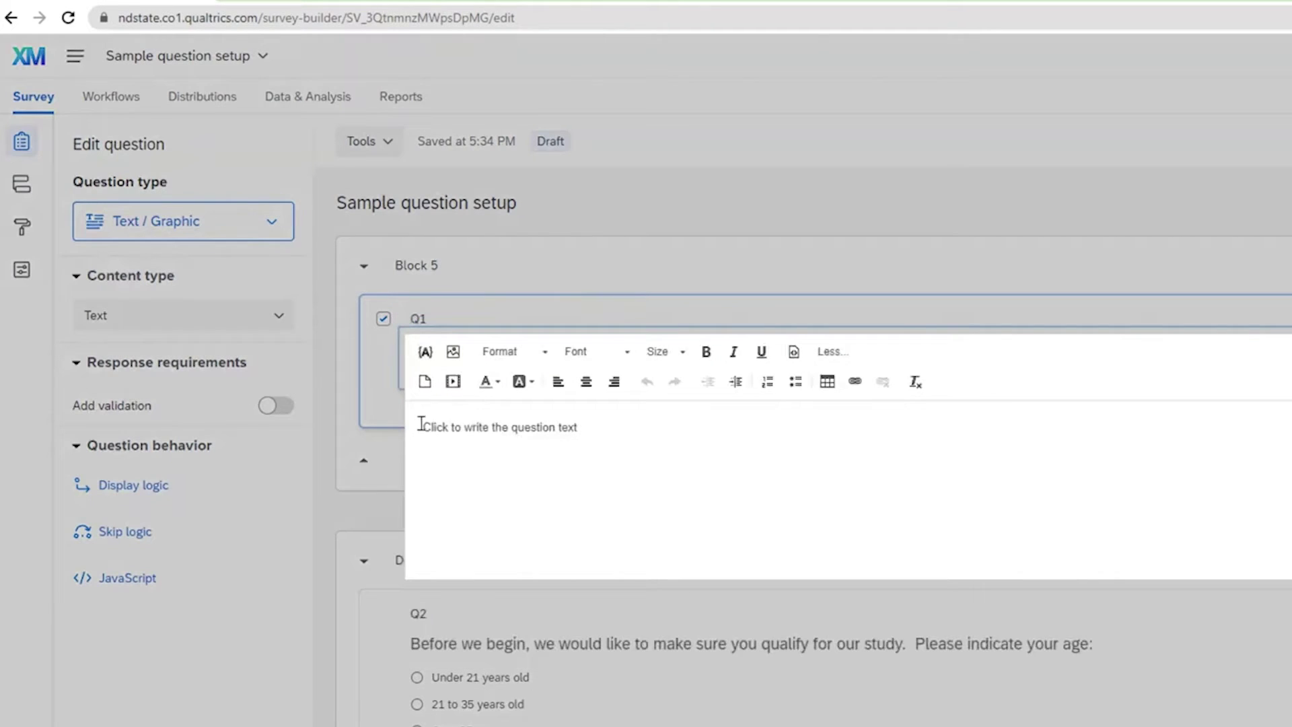
pyautogui.moveTo(418, 424); pyautogui.dragTo(713, 357)
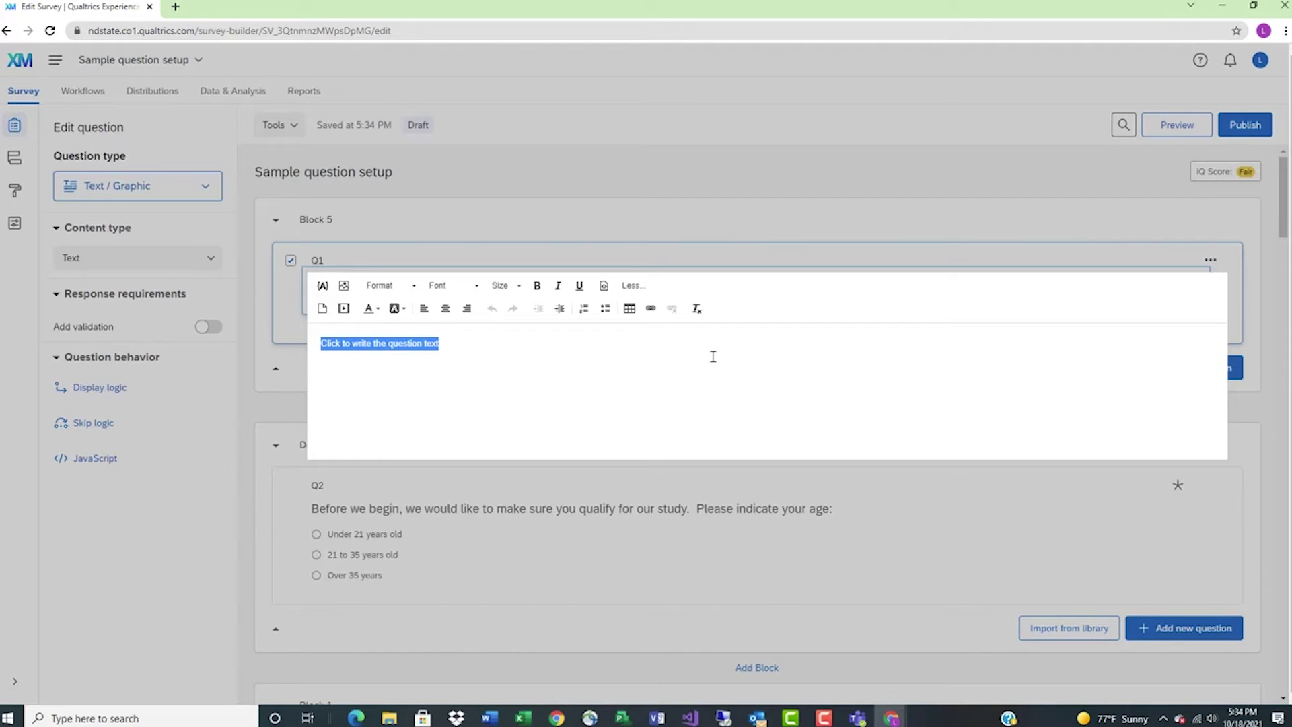
pyautogui.hotkey('ctrl', 'v')
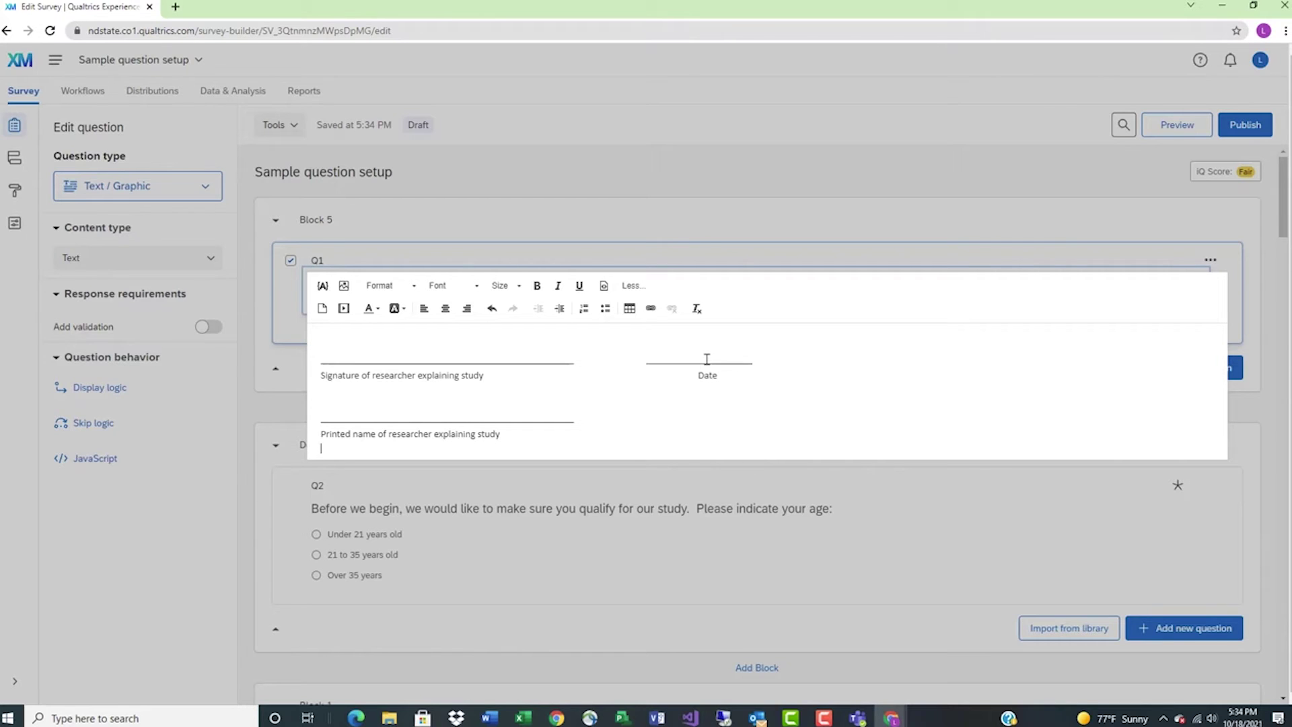
pyautogui.click(1026, 211)
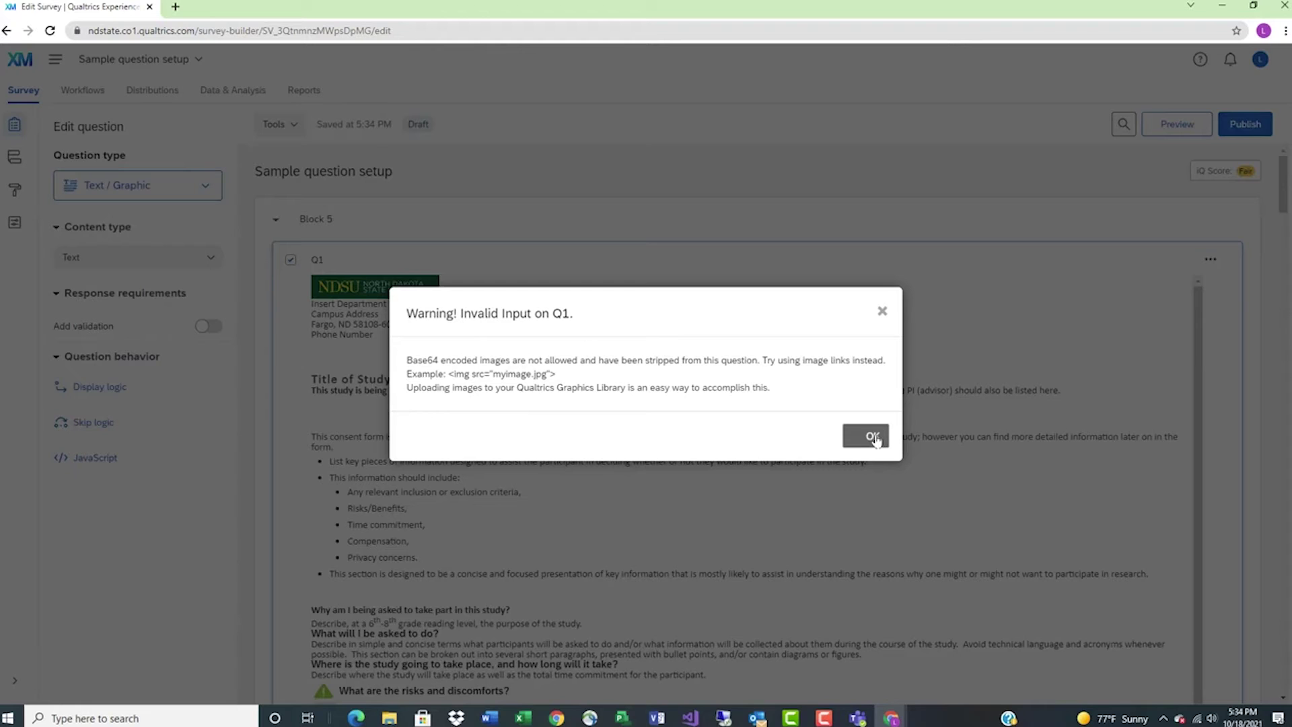
# Step: Dismiss the Invalid Input warning about stripped images in the pasted consent form
pyautogui.click(875, 439)
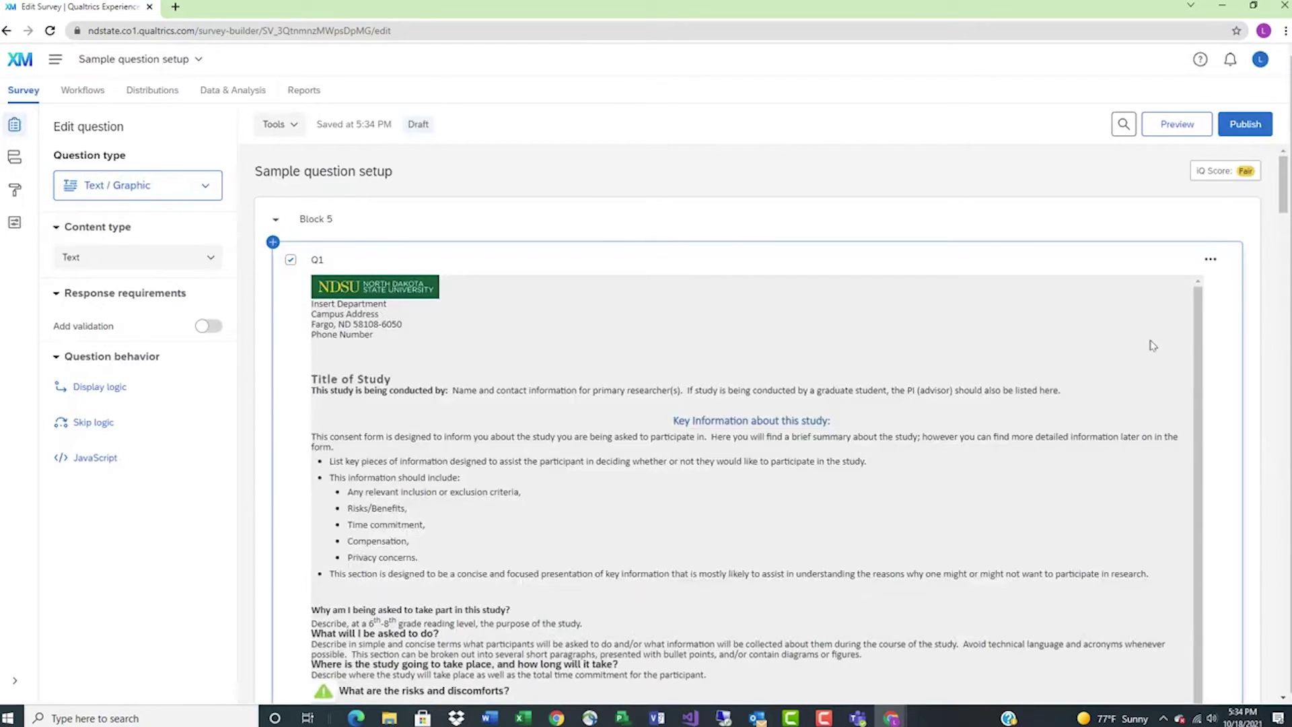
pyautogui.scroll(-1, 1230, 338)
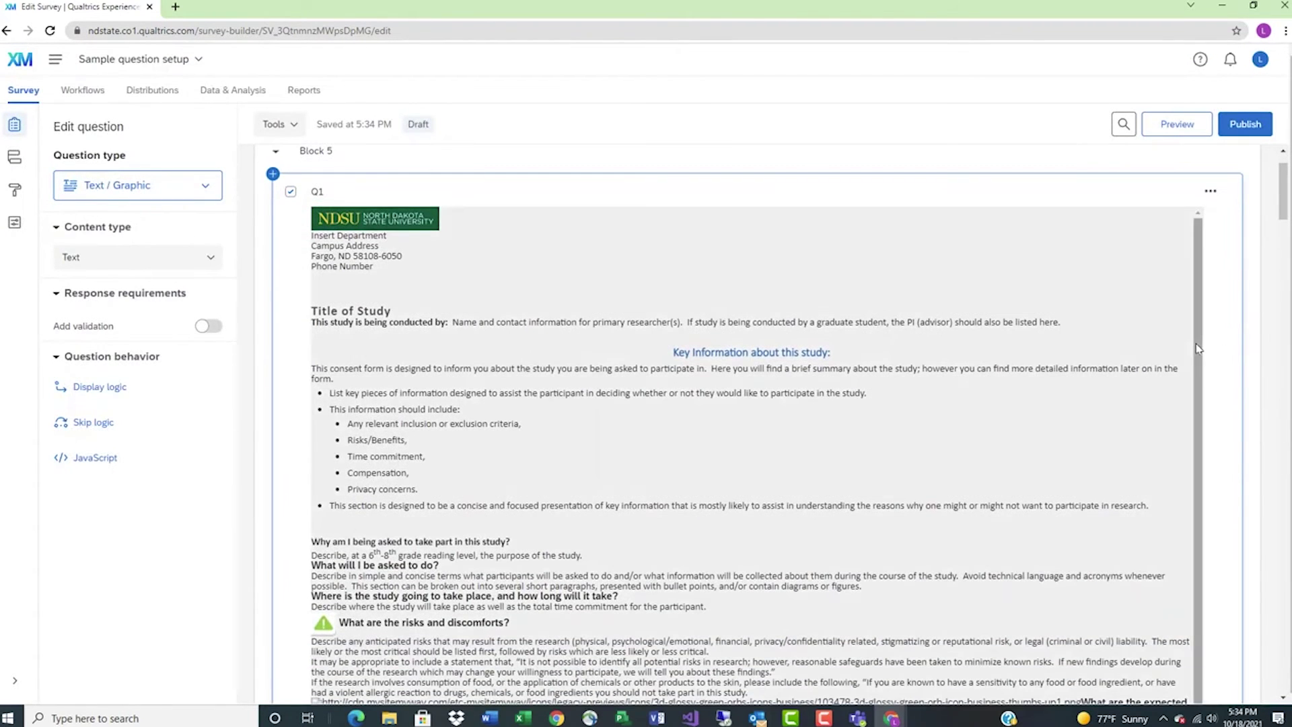
pyautogui.scroll(-2, 1234, 341)
pyautogui.scroll(-2, 1235, 341)
pyautogui.scroll(-3, 1235, 341)
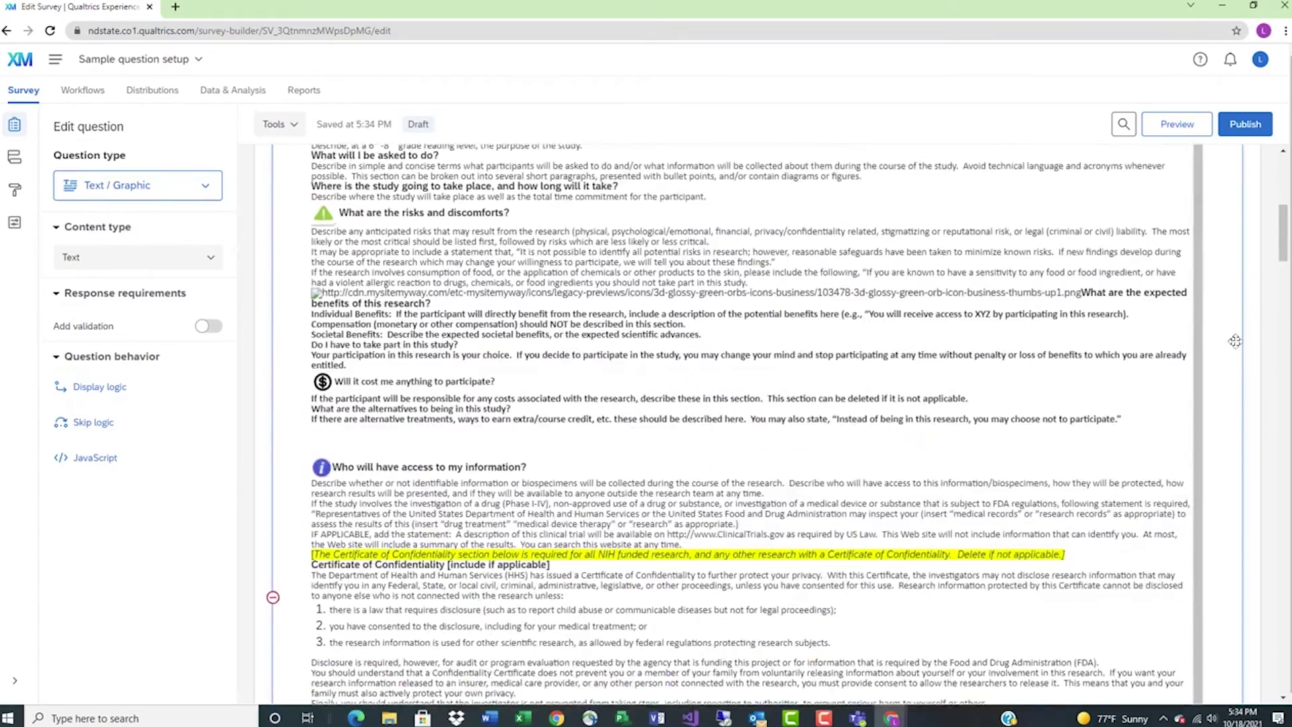
pyautogui.scroll(-3, 1234, 342)
pyautogui.scroll(-3, 1234, 341)
pyautogui.scroll(-3, 1234, 341)
pyautogui.scroll(-2, 1234, 341)
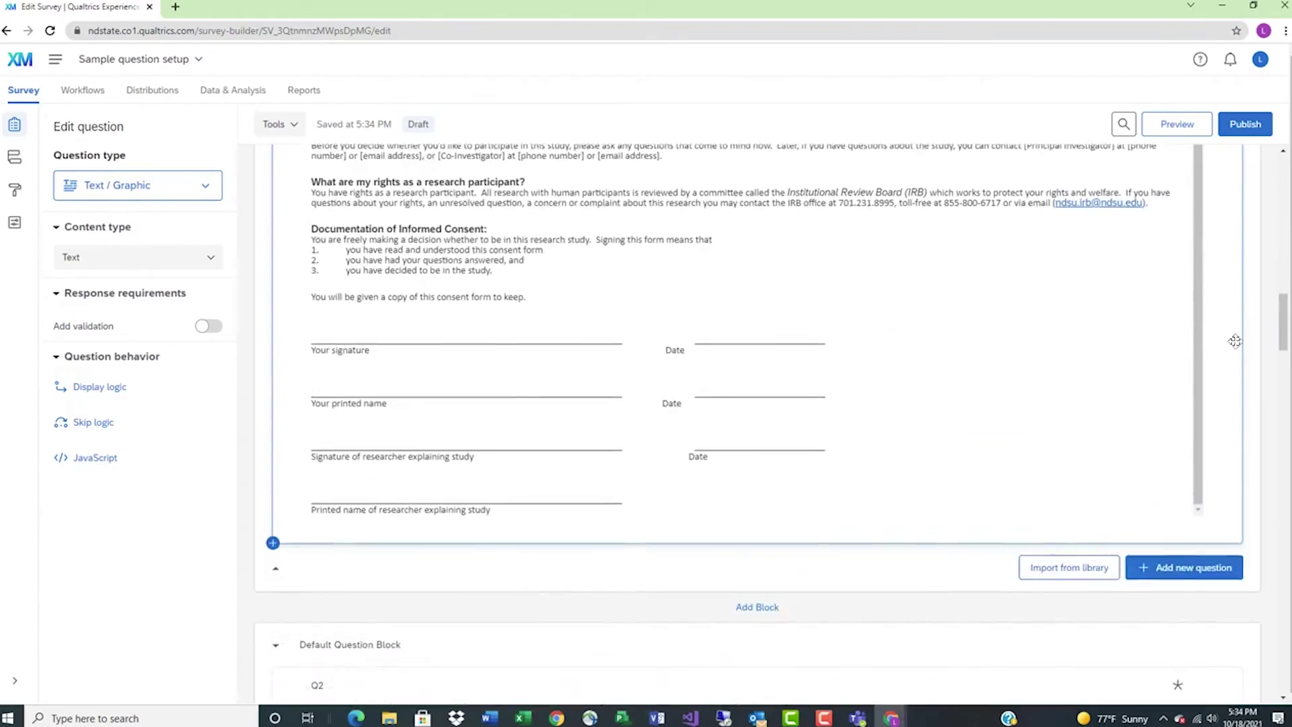
pyautogui.scroll(1, 1235, 342)
pyautogui.scroll(3, 1234, 341)
pyautogui.scroll(4, 1235, 341)
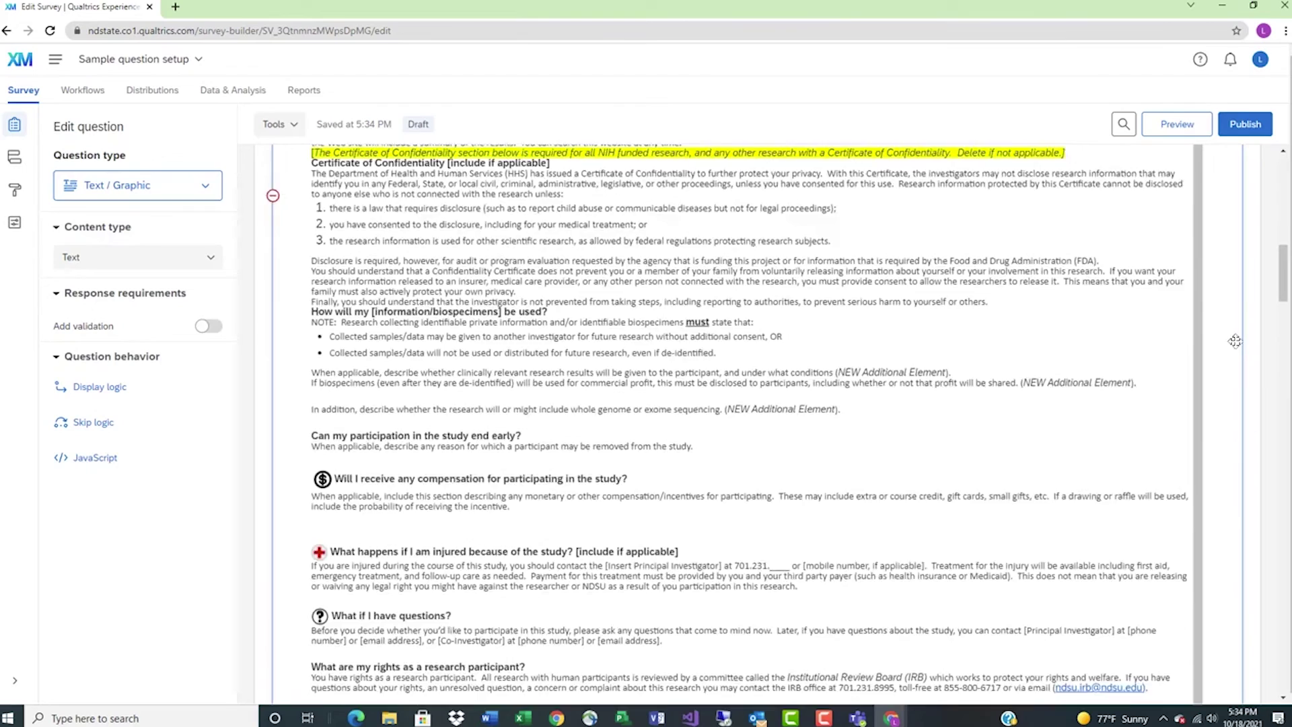
pyautogui.scroll(2, 1235, 341)
pyautogui.scroll(3, 1235, 342)
pyautogui.scroll(3, 1234, 341)
pyautogui.scroll(3, 1234, 341)
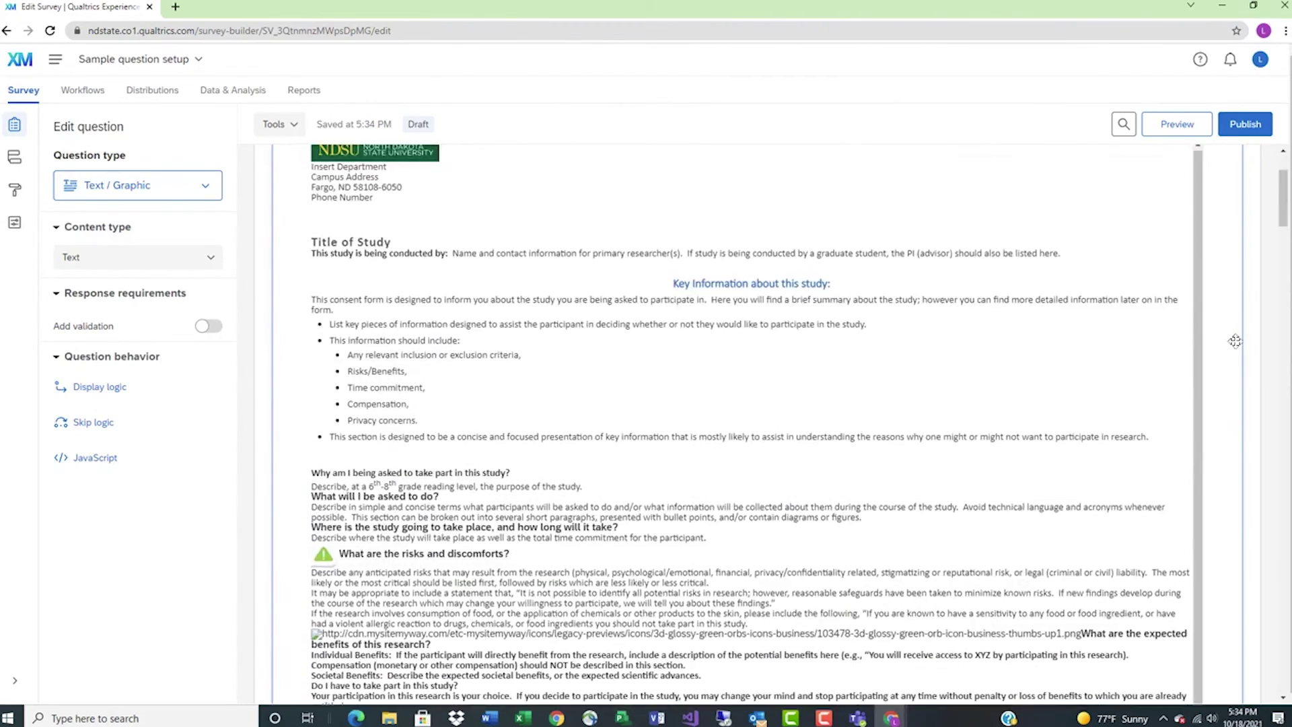
pyautogui.scroll(2, 1235, 342)
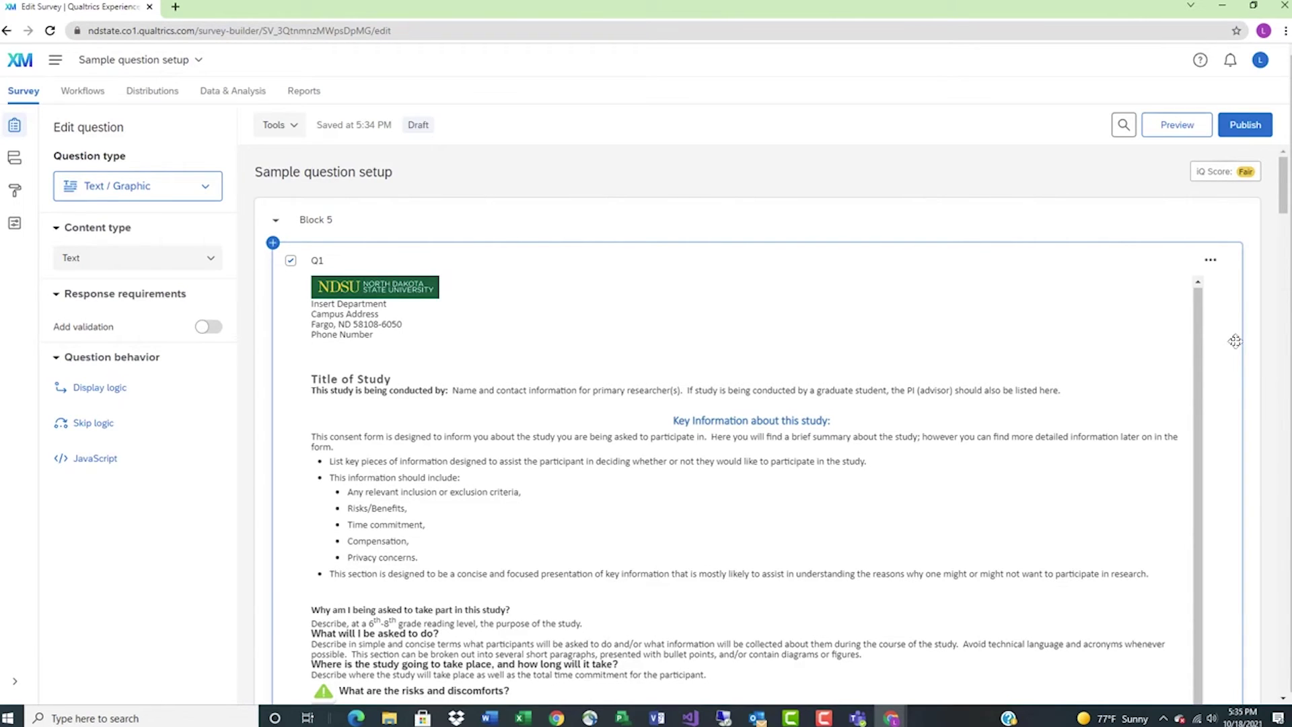
pyautogui.moveTo(1119, 218)
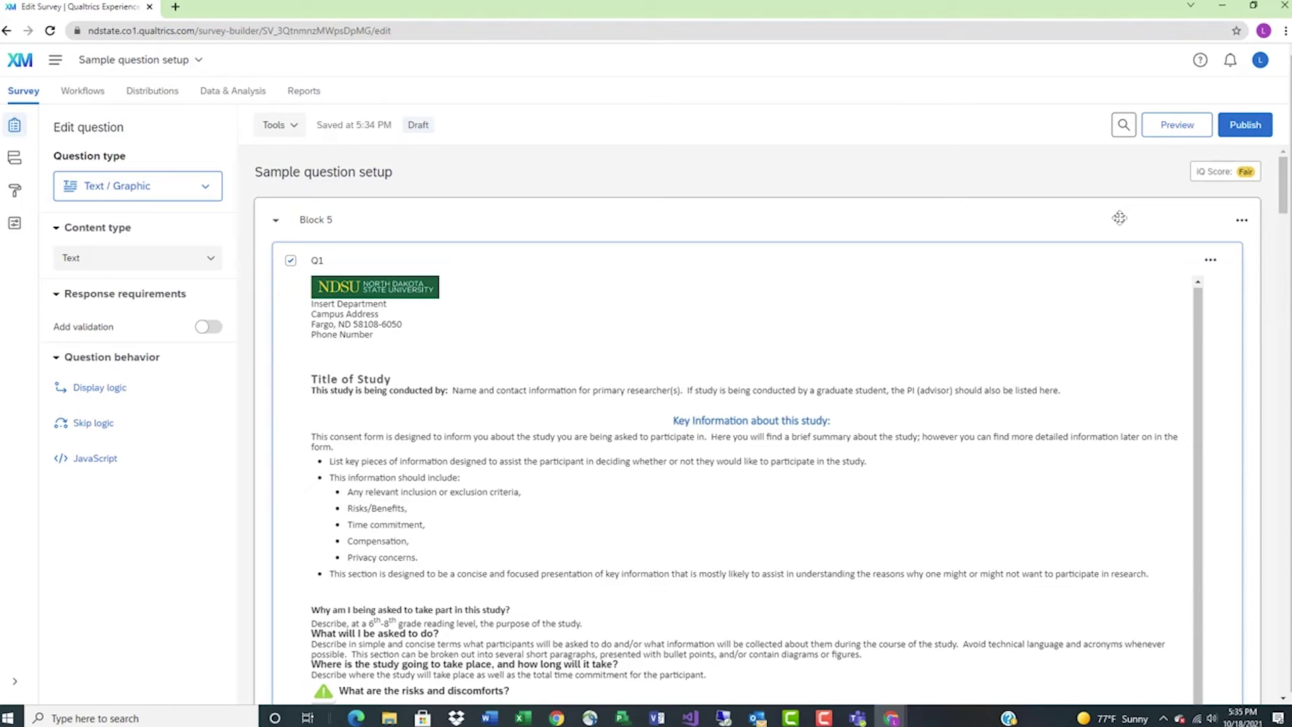
# Step: Save Block 5's button text with the Next button labelled 'Next' and no Previous label
pyautogui.click(1119, 218)
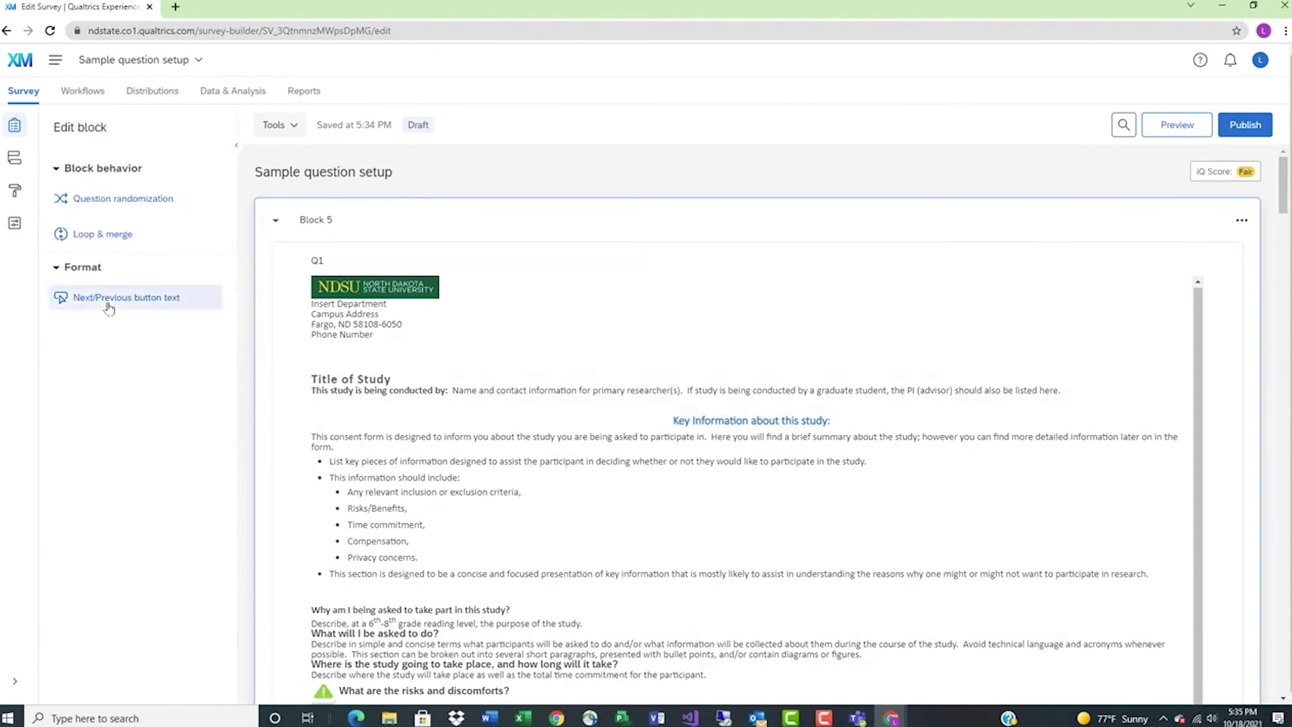
pyautogui.click(108, 307)
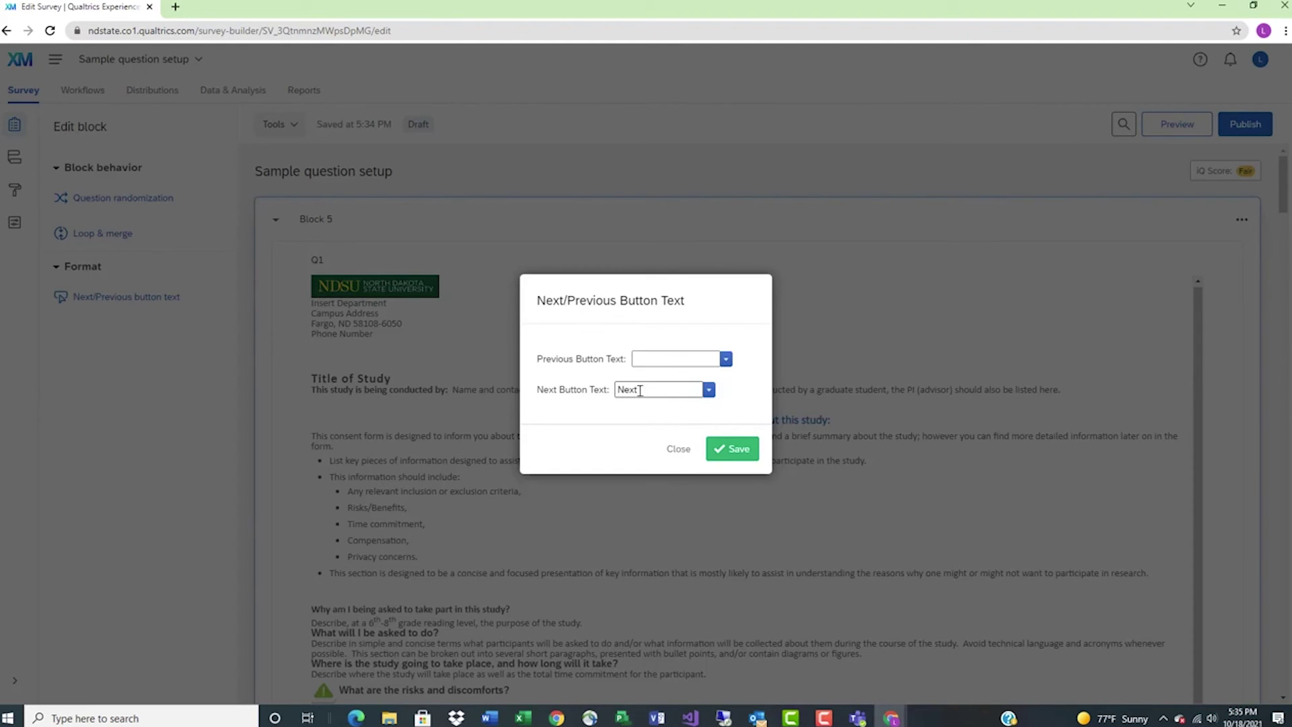
pyautogui.click(719, 447)
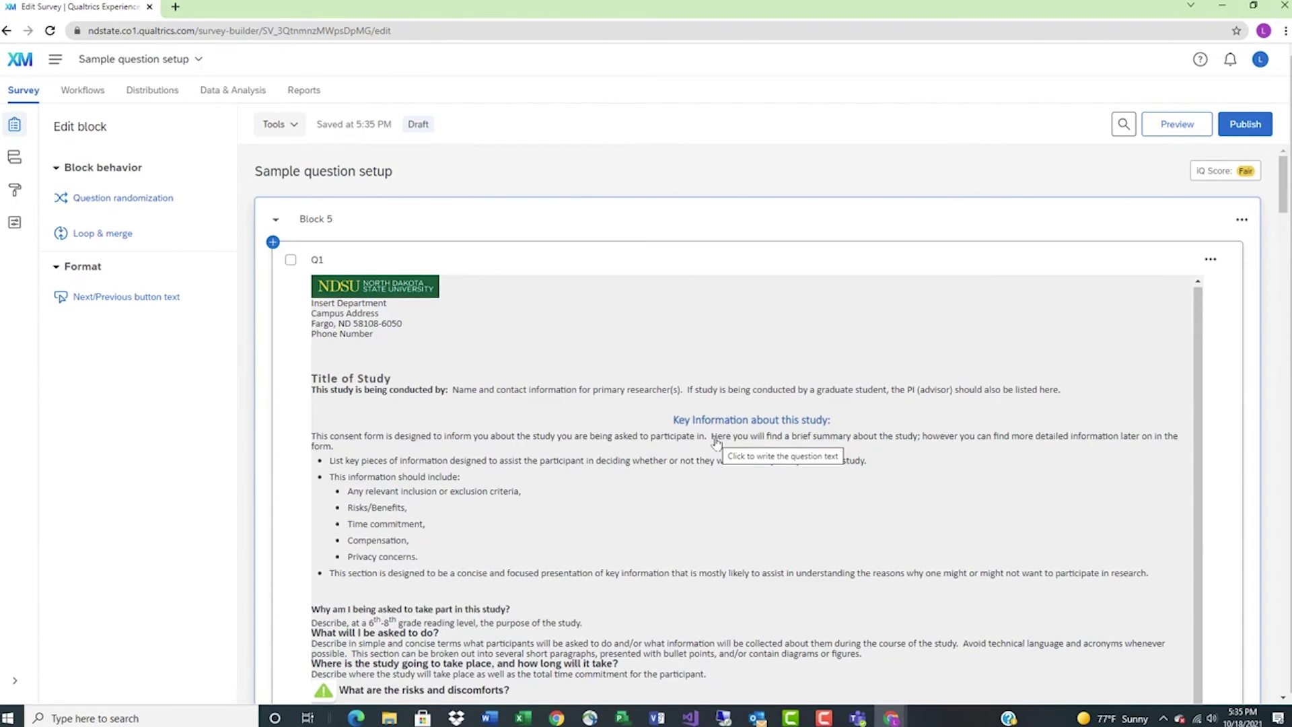
pyautogui.scroll(-2, 919, 431)
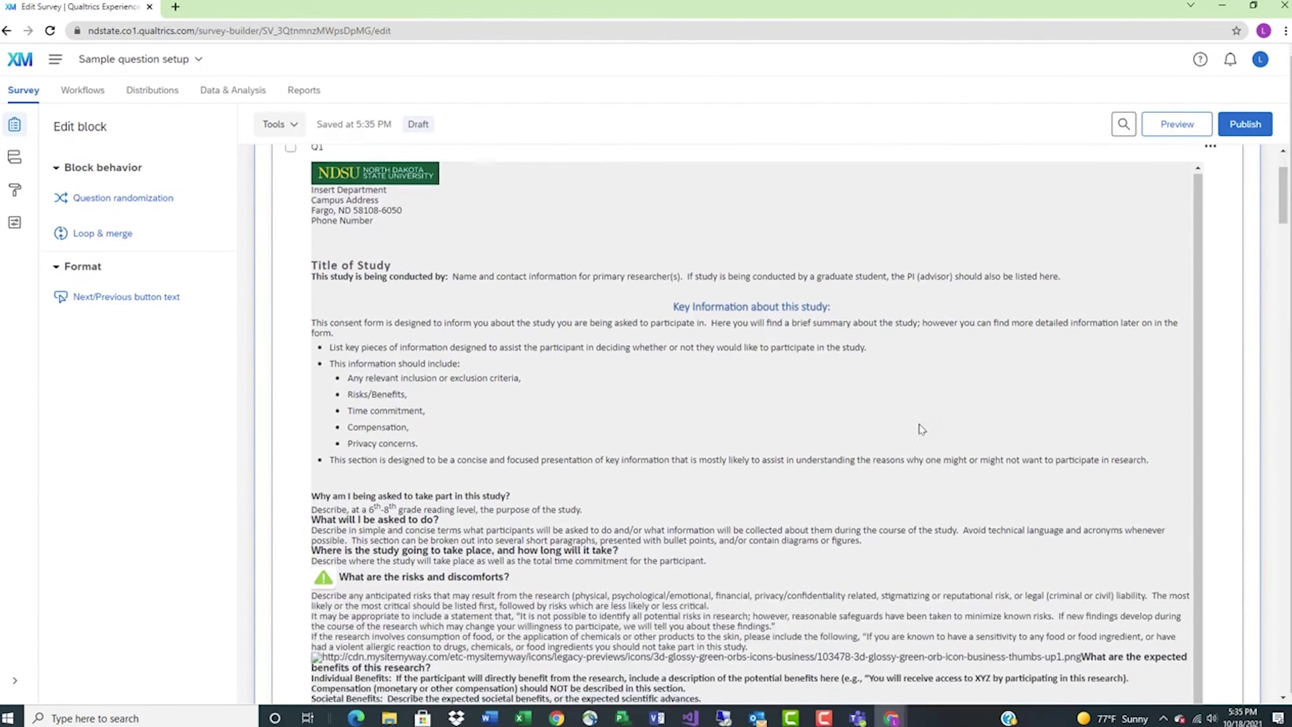
pyautogui.scroll(-3, 920, 428)
pyautogui.scroll(-3, 919, 429)
pyautogui.scroll(-3, 920, 429)
pyautogui.scroll(-3, 920, 429)
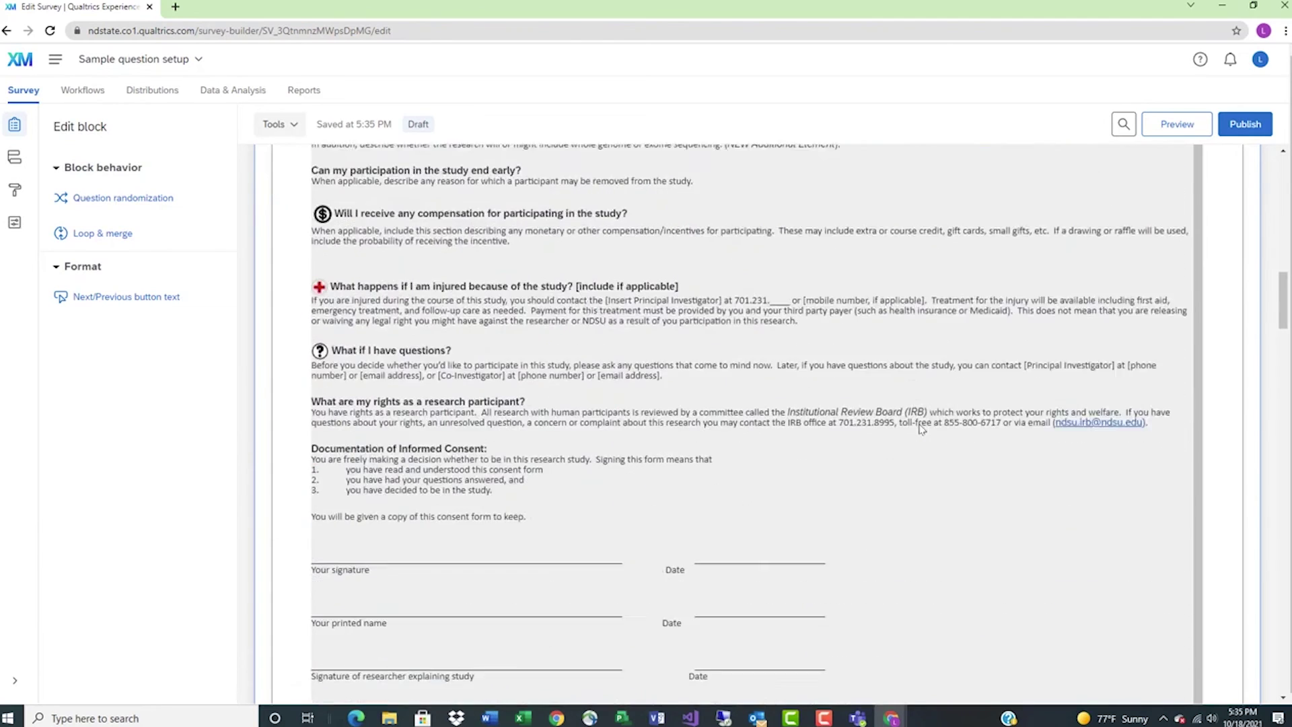
pyautogui.scroll(-3, 920, 428)
pyautogui.scroll(-2, 920, 429)
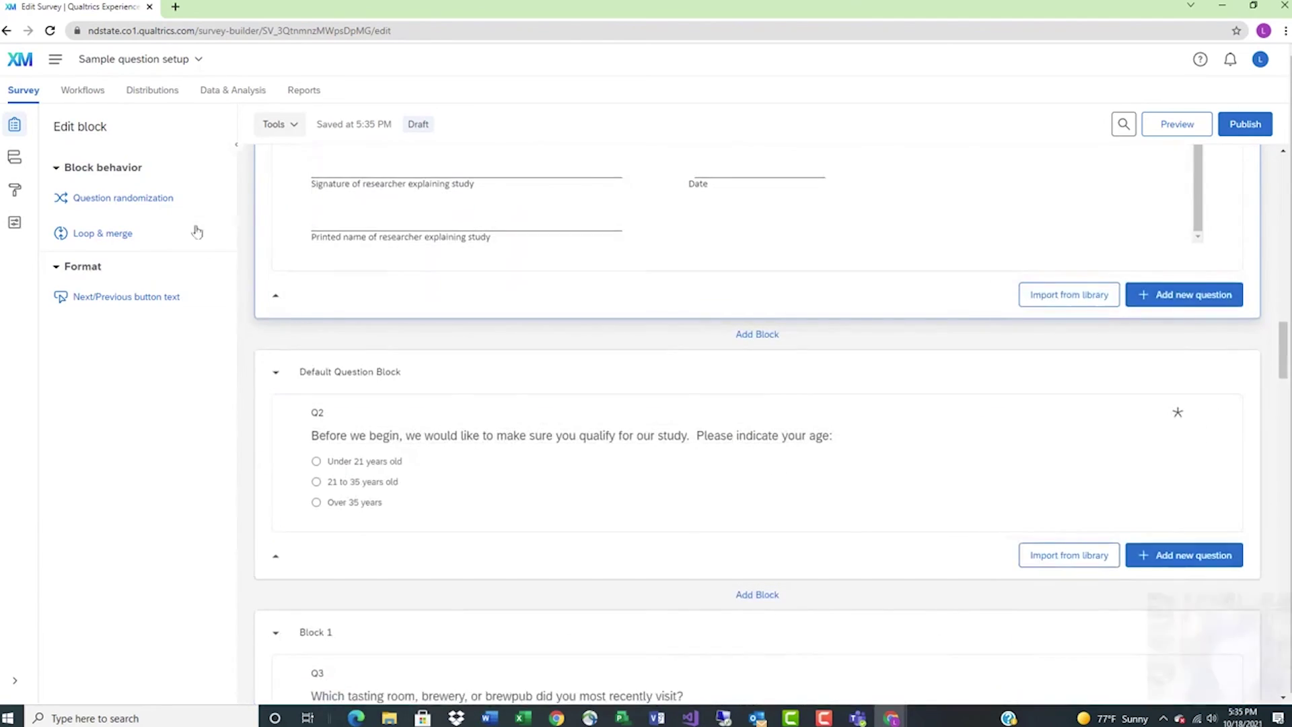